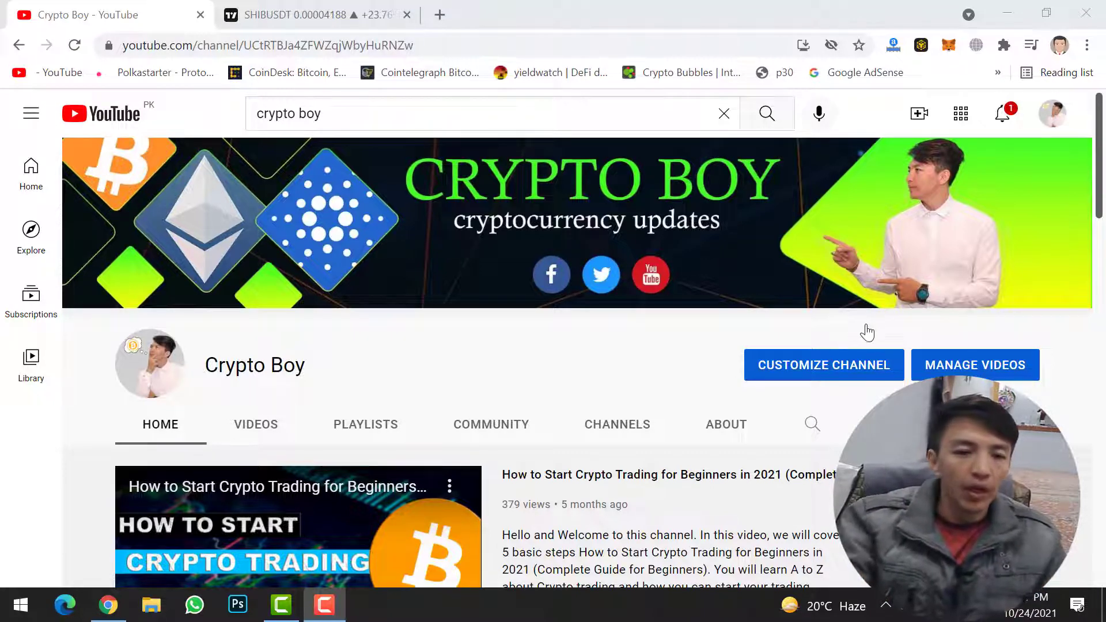
Scroll the Crypto Boy channel page and open its Videos section to browse the uploads
scroll(357, 372, "down", 3)
scroll(354, 371, "down", 4)
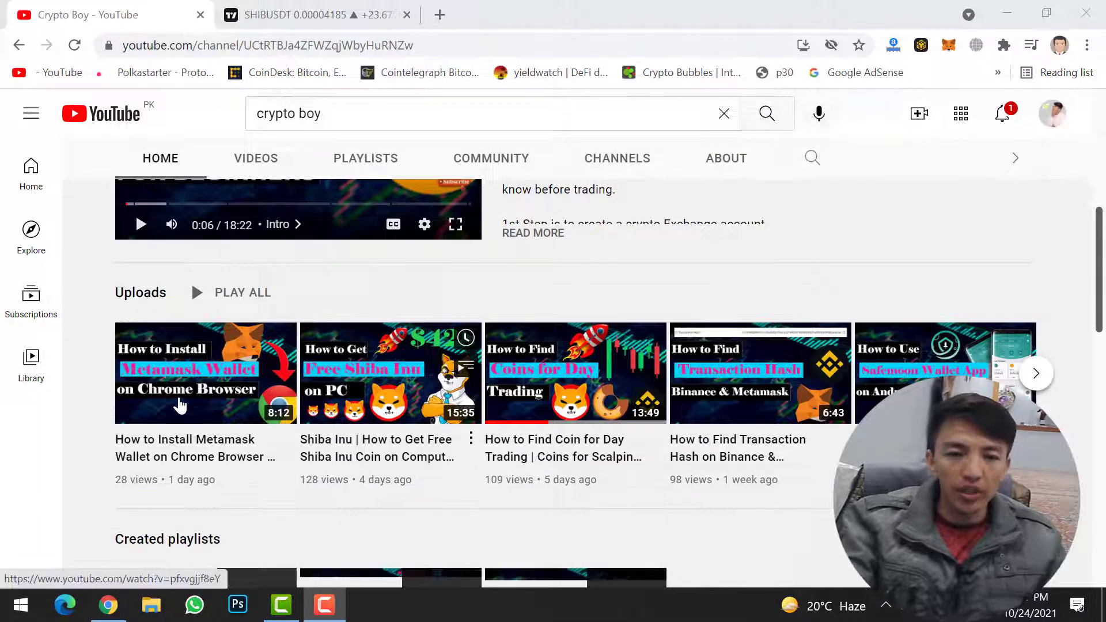
mouse_move(192, 409)
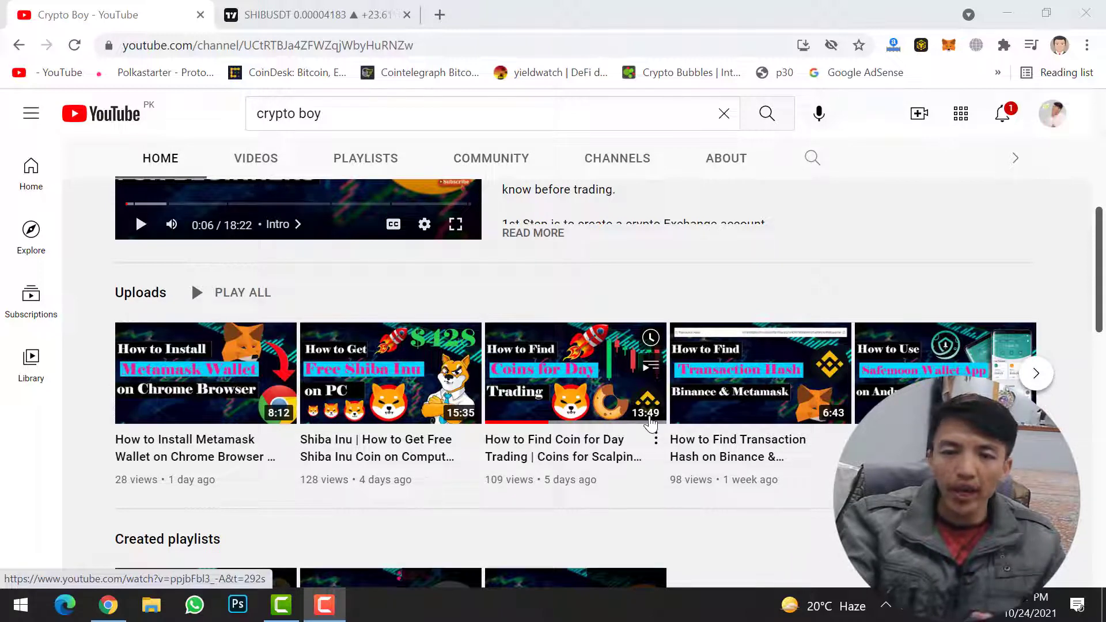
left_click(267, 159)
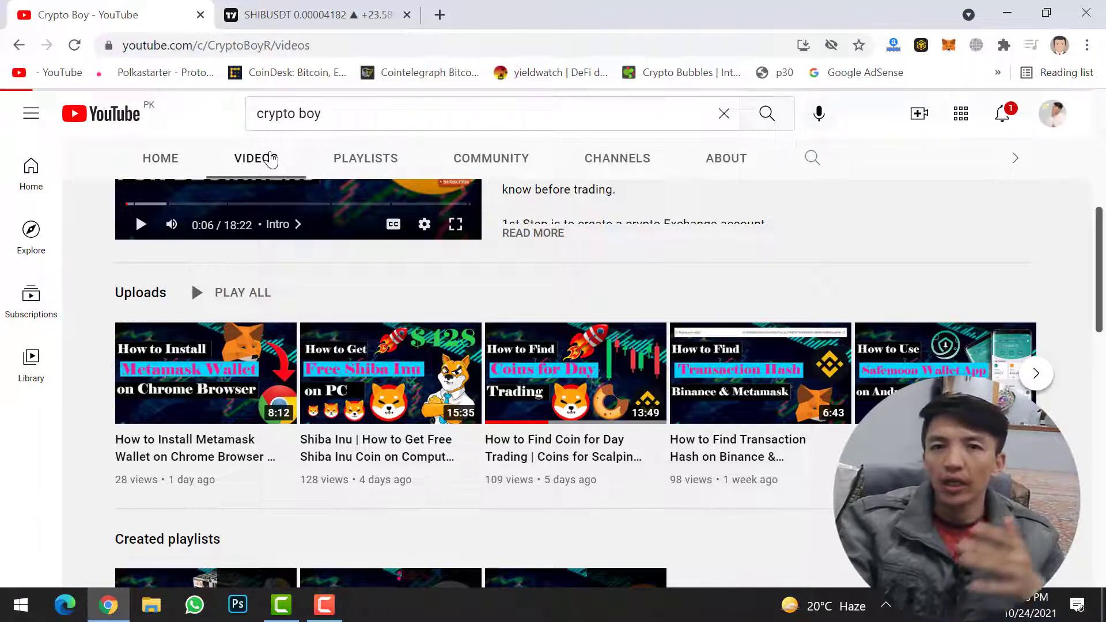
left_click(271, 160)
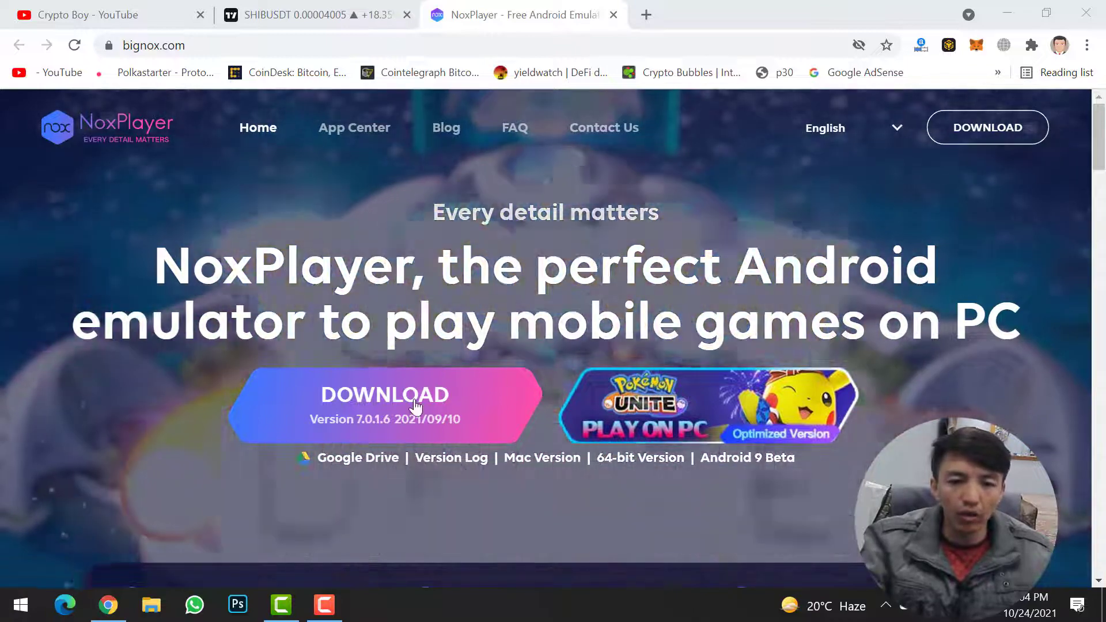
Download the NoxPlayer 7.0.1.6 installer and keep it despite the harmful-file warning
left_click(416, 407)
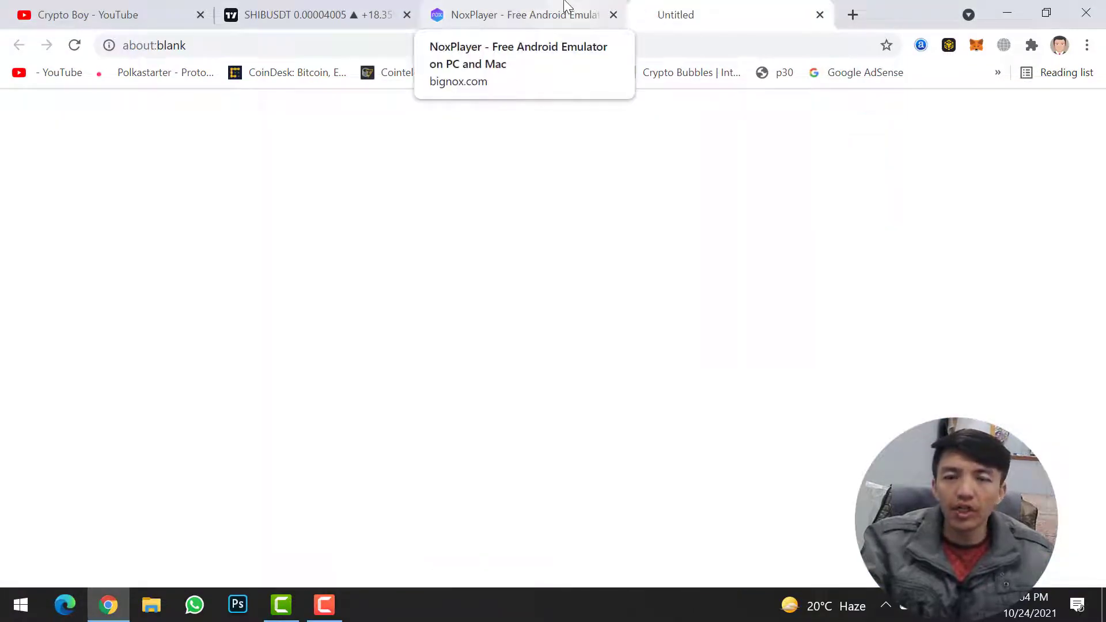
left_click(564, 7)
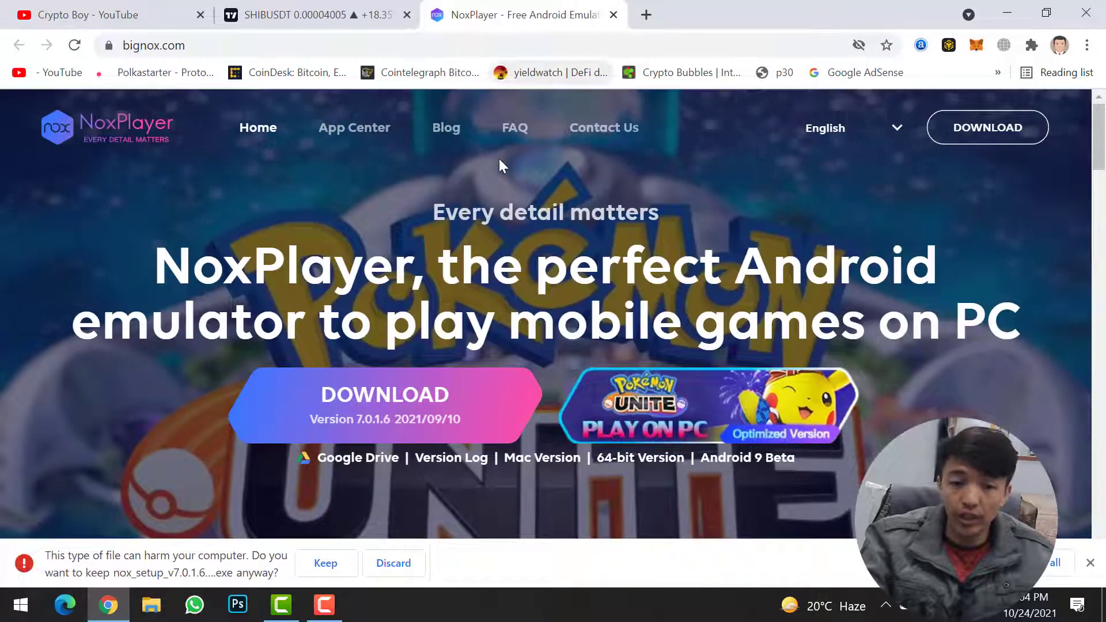
left_click(392, 562)
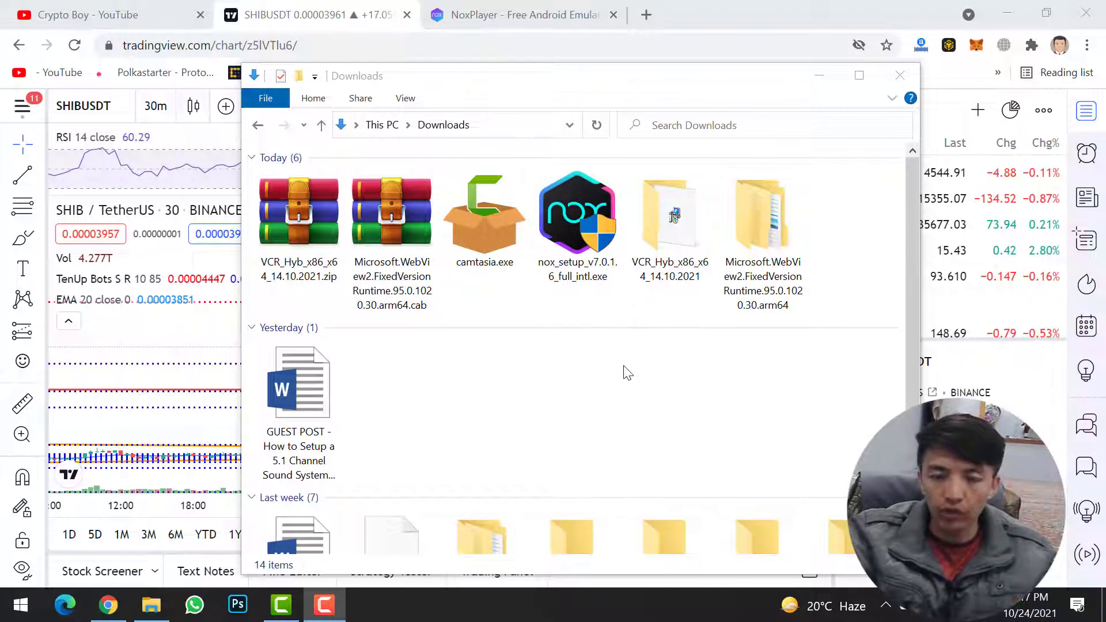
Launch nox_setup_v7.0.1.6_full_intl.exe from the Downloads folder
left_click(572, 233)
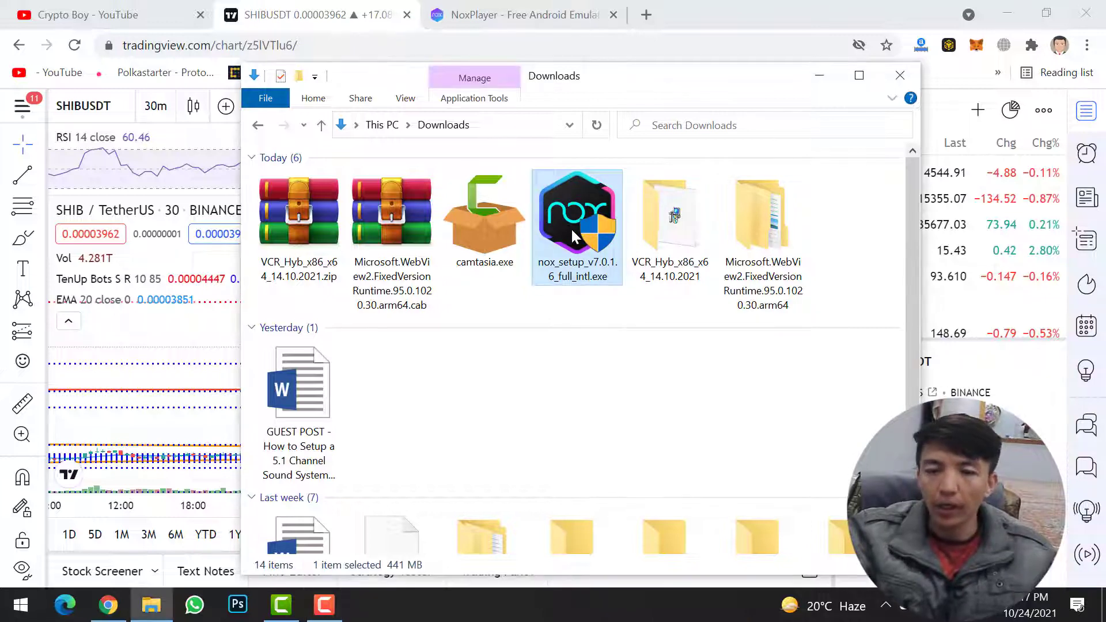
double_click(571, 232)
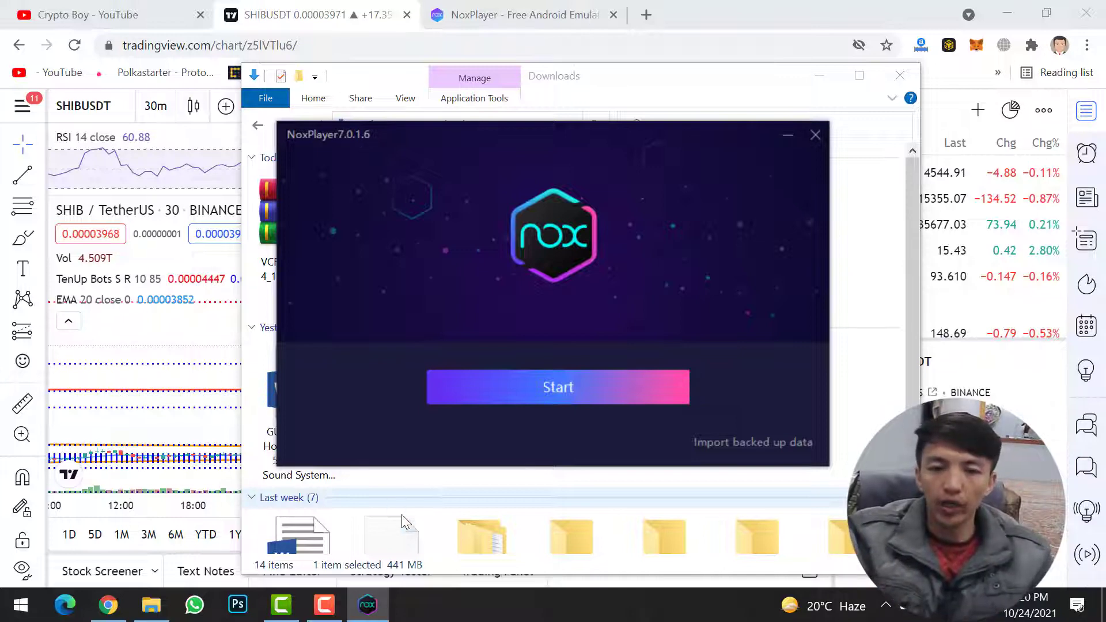
Start NoxPlayer, skip the home-screen tutorial, and open the emulator's Browser app
left_click(555, 382)
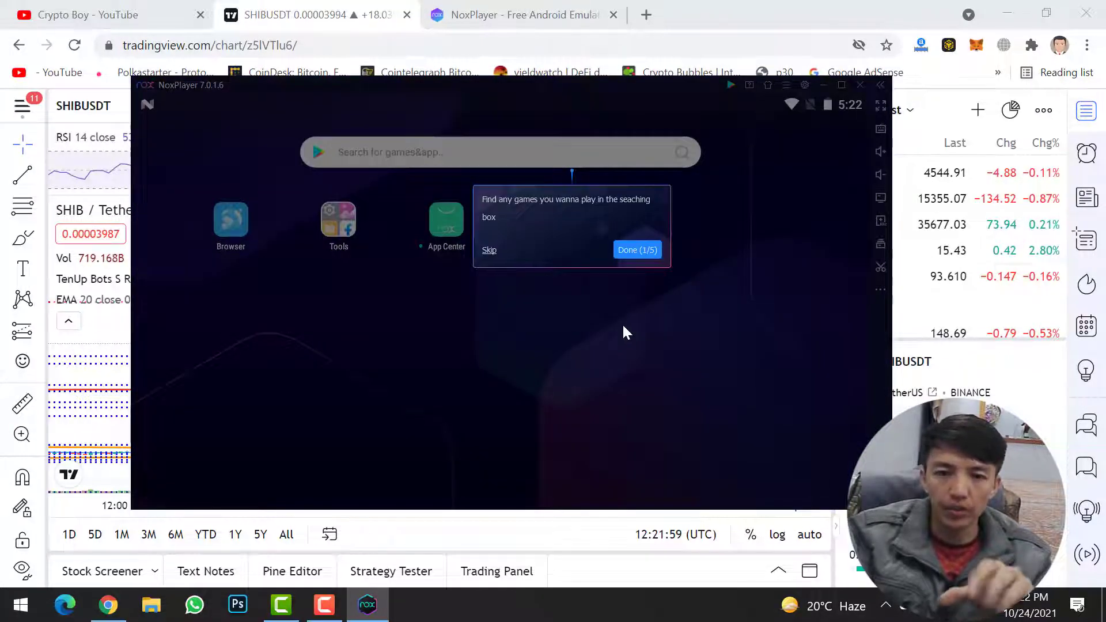
left_click(490, 250)
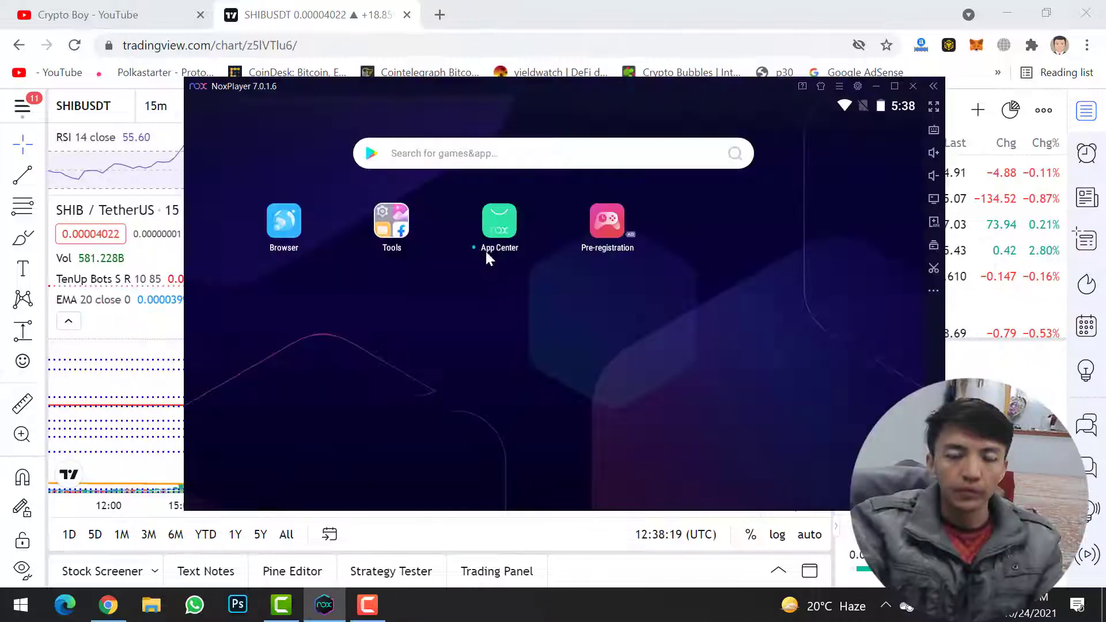
left_click(283, 228)
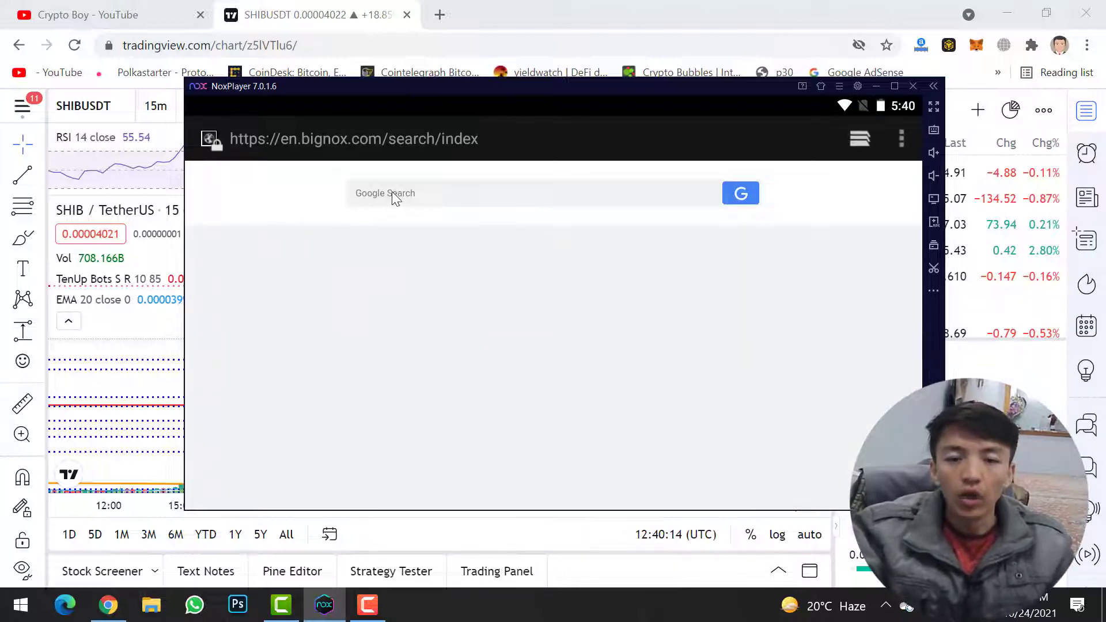
Search Google in the emulator browser for 'metamask w'
left_click(395, 192)
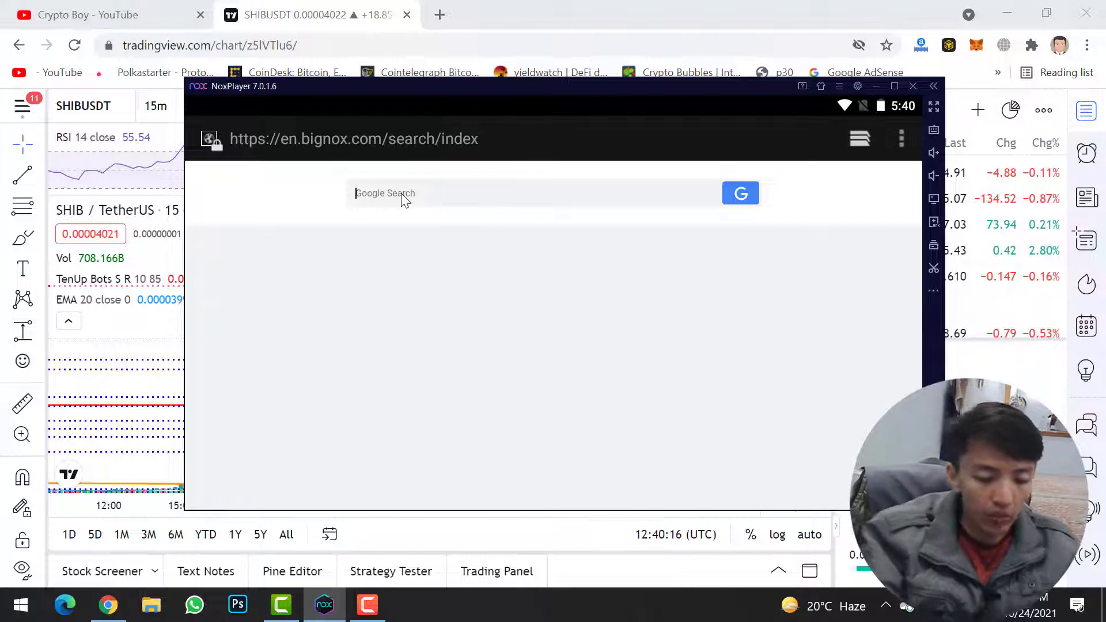
type("mr")
key("BackSpace")
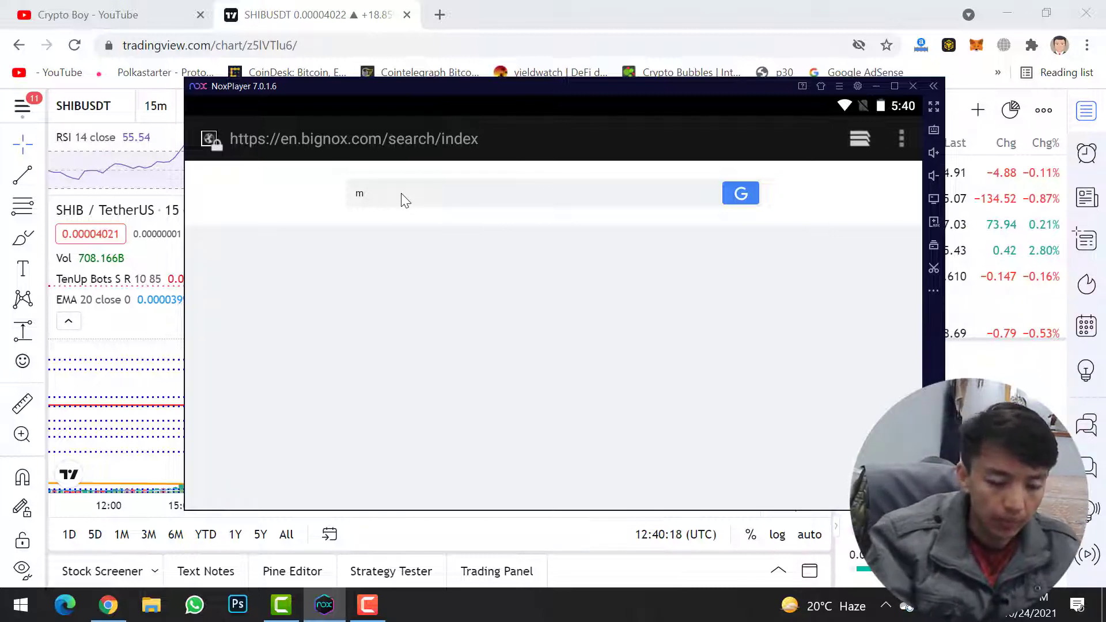
type("etamask wallet")
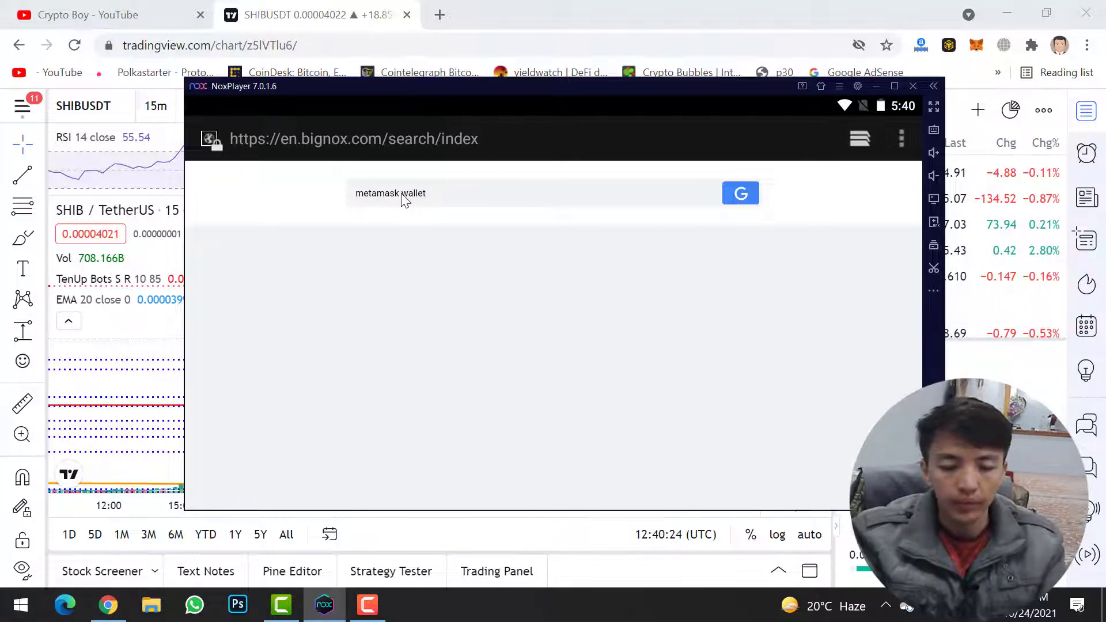
key("Return")
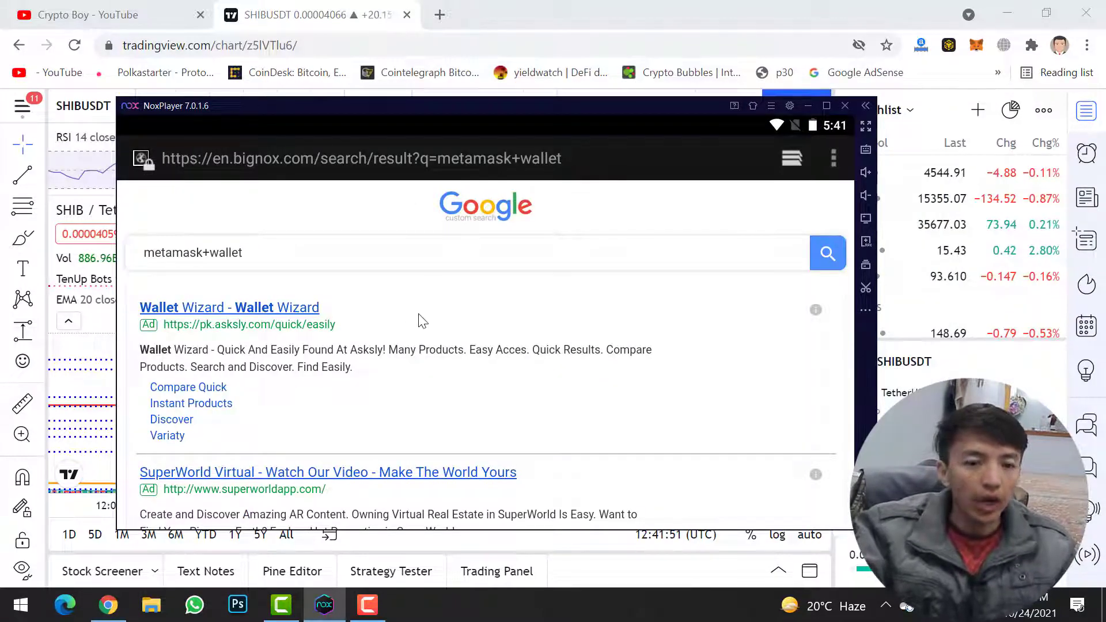
Open the MetaMask - A crypto wallet result and scroll metamask.io to the Download now button
scroll(419, 332, "down", 3)
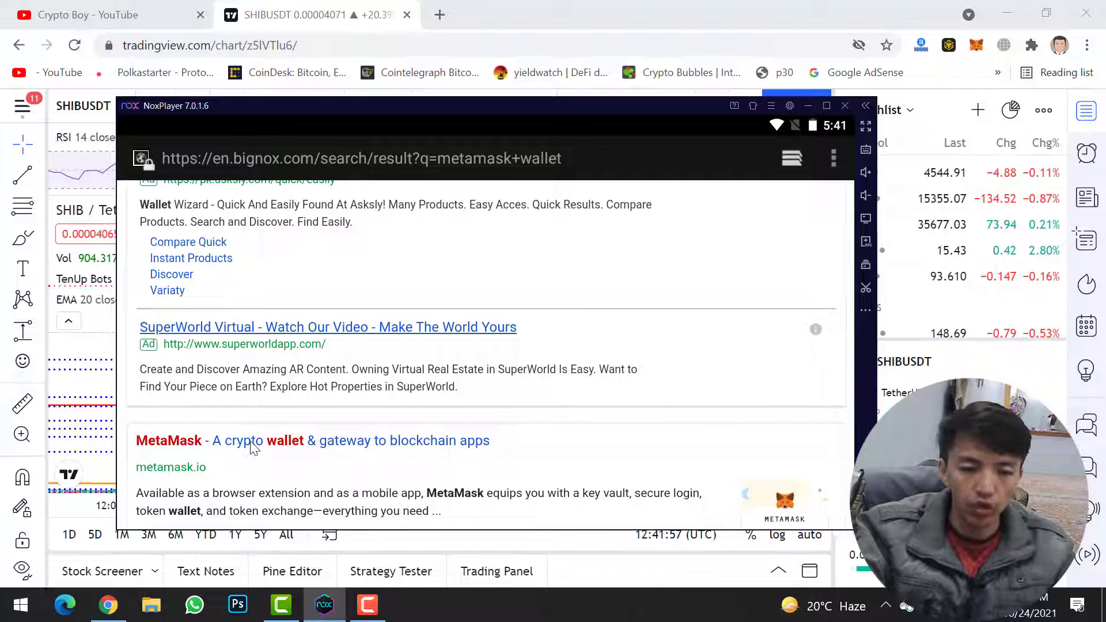
left_click(216, 441)
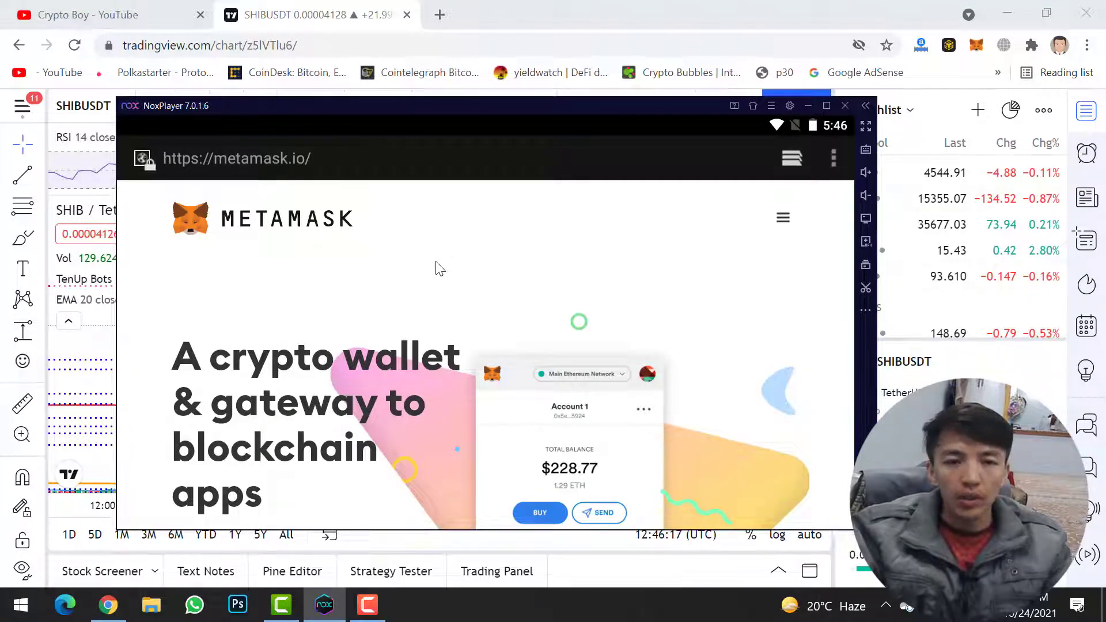
scroll(434, 288, "down", 1)
scroll(434, 288, "down", 5)
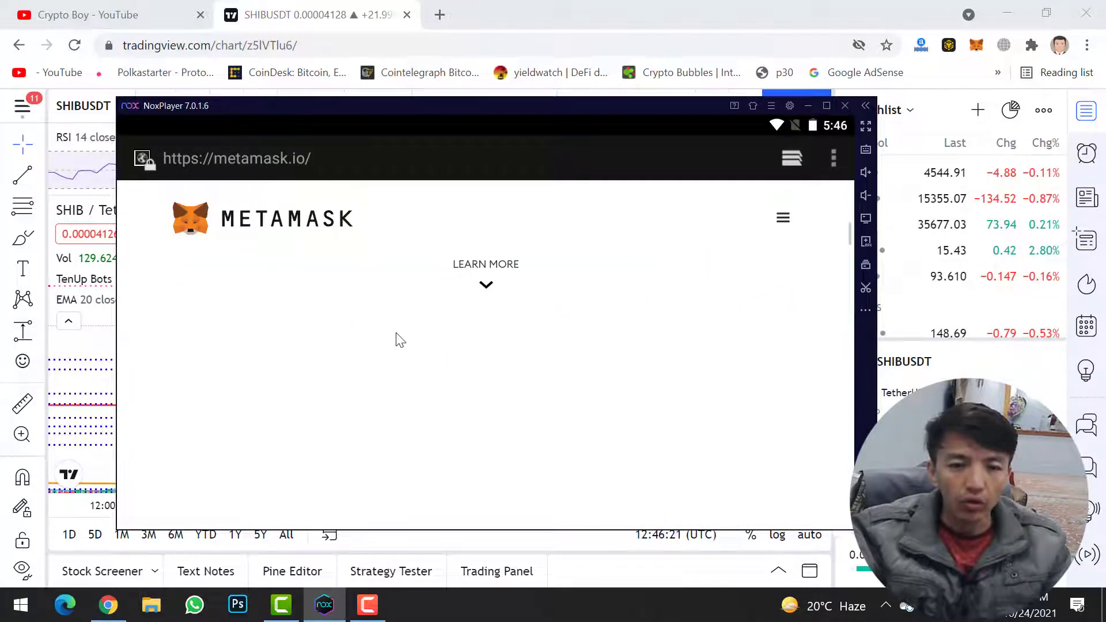
scroll(350, 371, "up", 2)
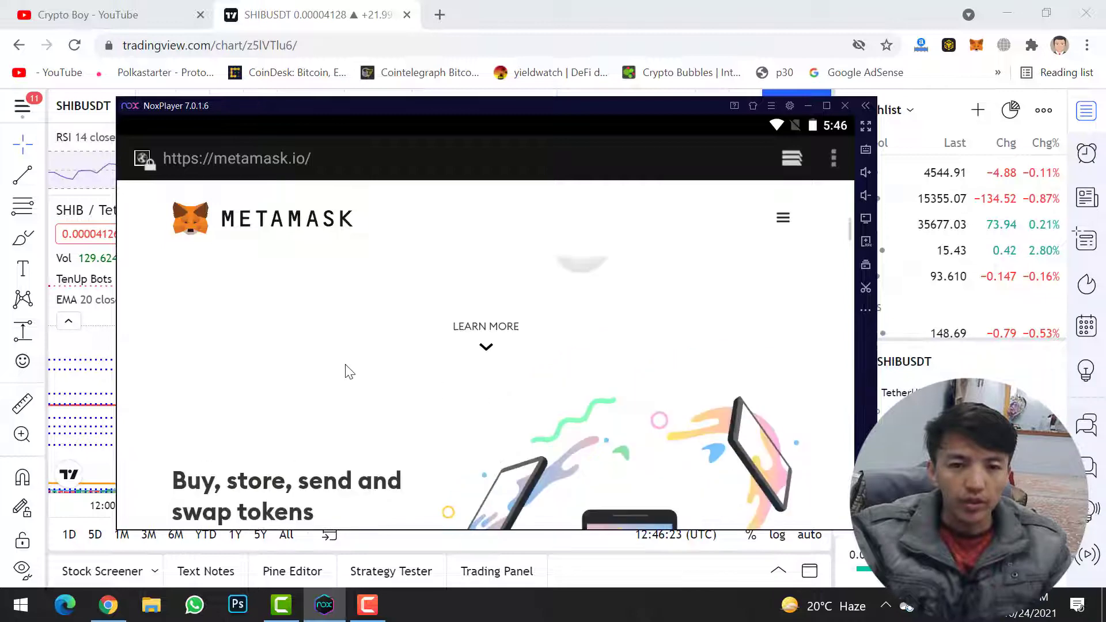
scroll(350, 371, "up", 1)
scroll(350, 372, "down", 2)
scroll(349, 371, "up", 3)
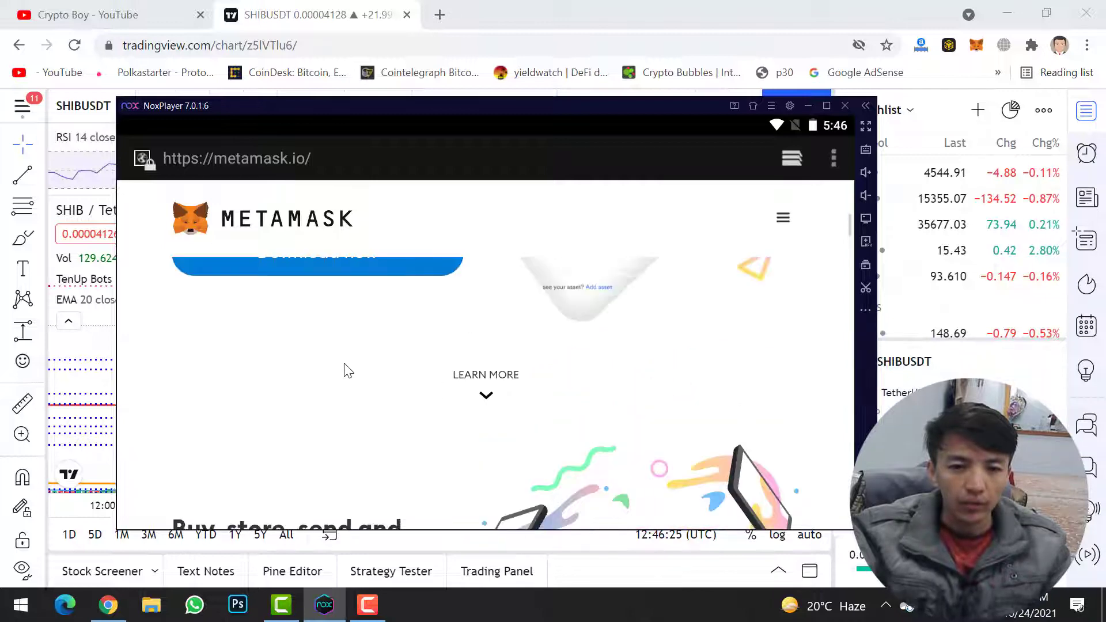
scroll(337, 280, "up", 1)
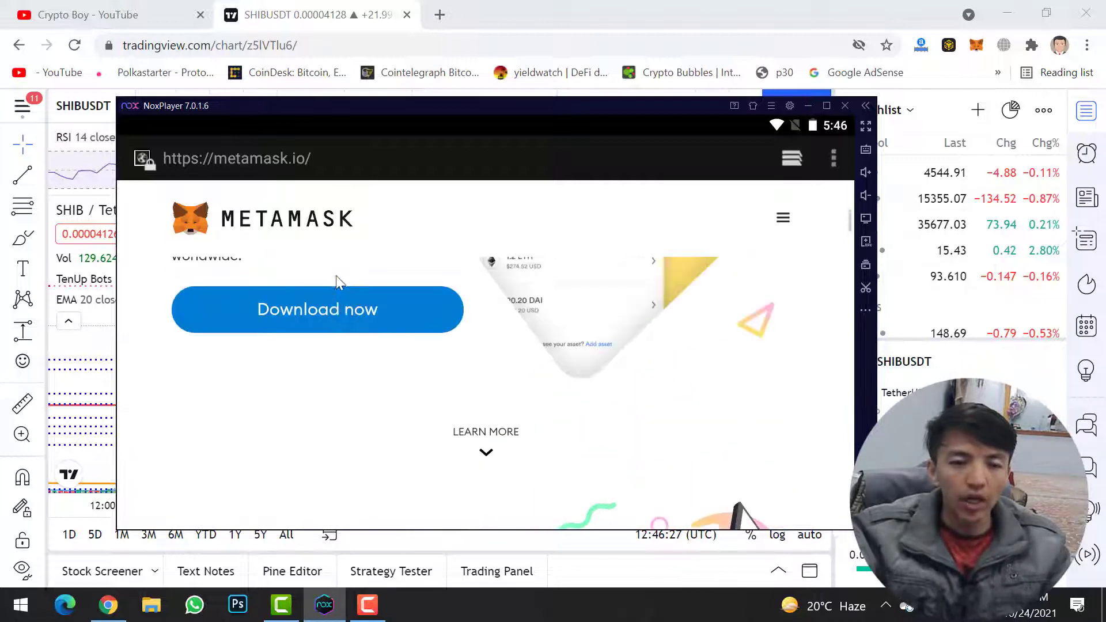
scroll(331, 320, "up", 5)
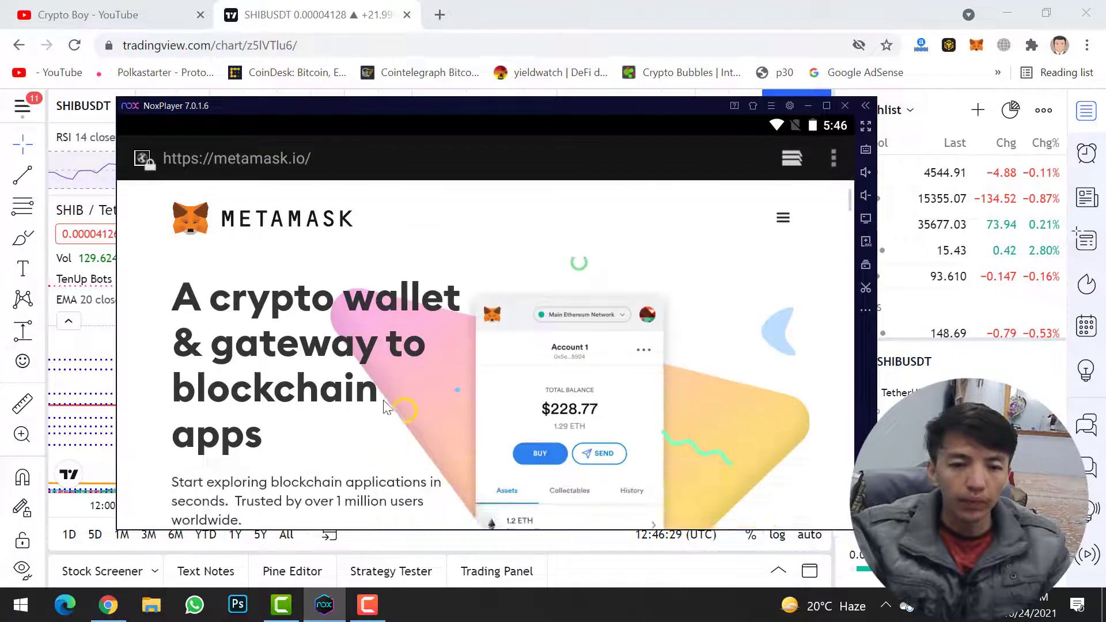
scroll(389, 340, "down", 2)
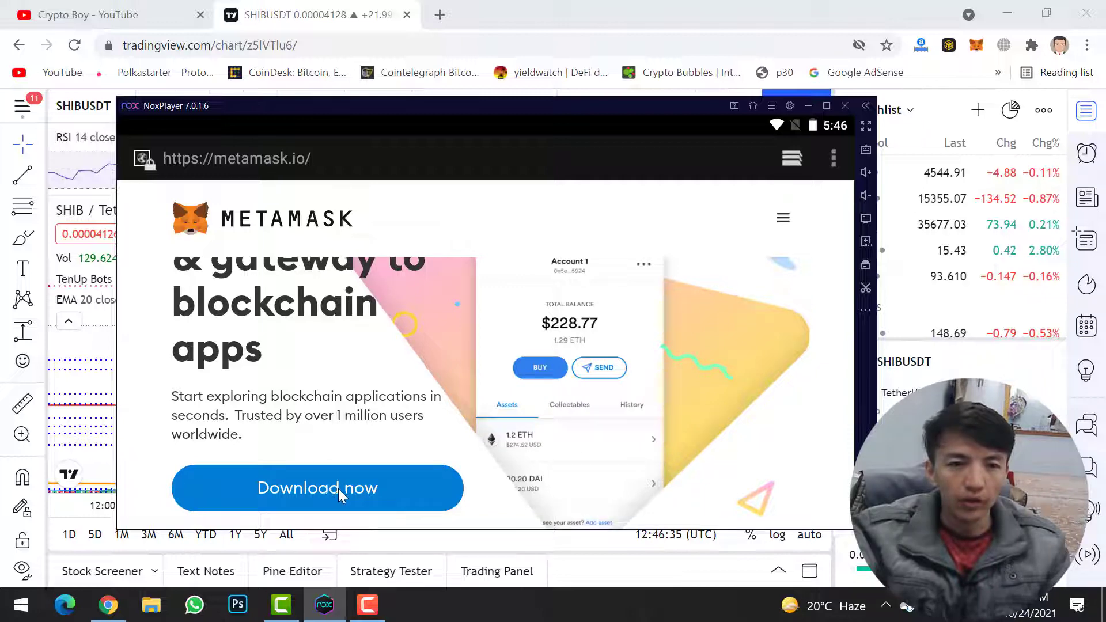
Go to MetaMask's download page and choose Install MetaMask for Android to reach Google Play
left_click(319, 488)
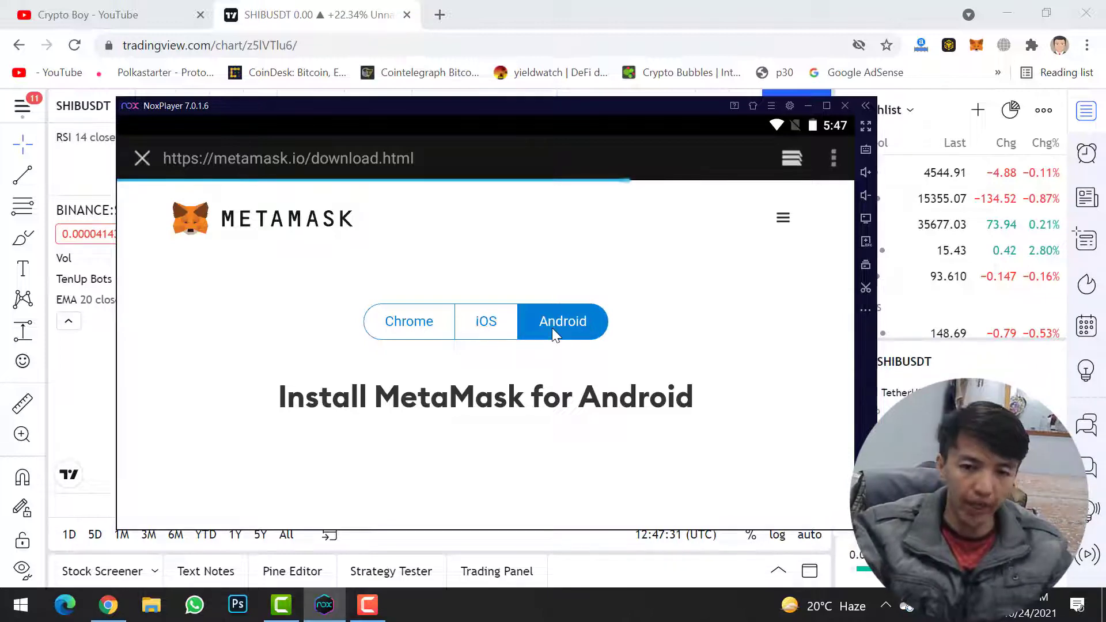
scroll(552, 332, "down", 5)
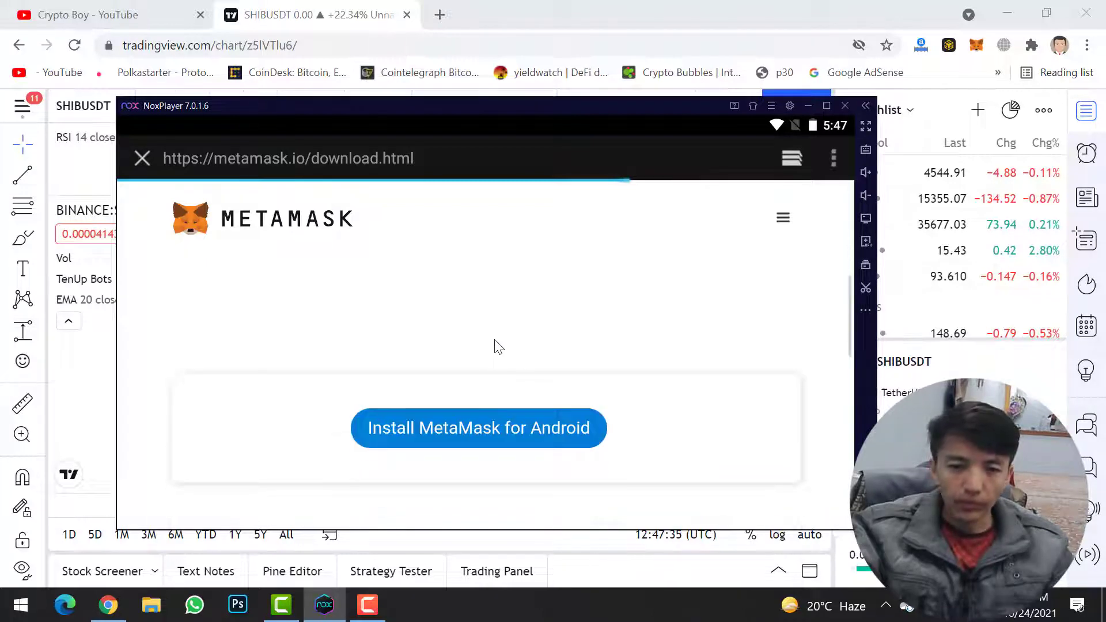
left_click(473, 428)
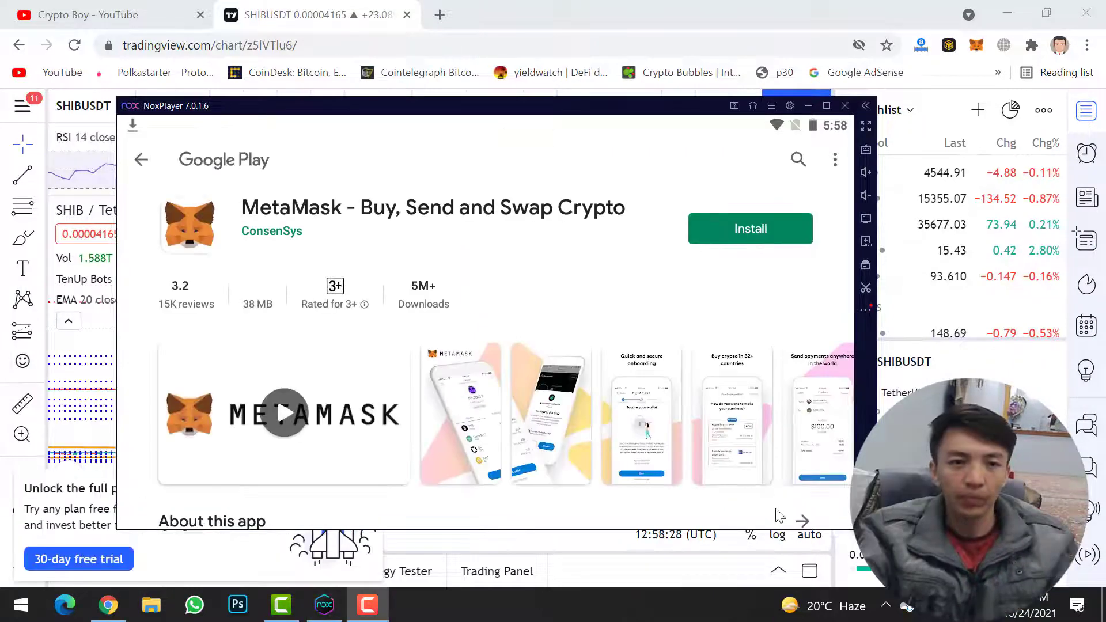
Install MetaMask - Buy, Send and Swap Crypto from its Play Store listing in the emulator
left_click(682, 291)
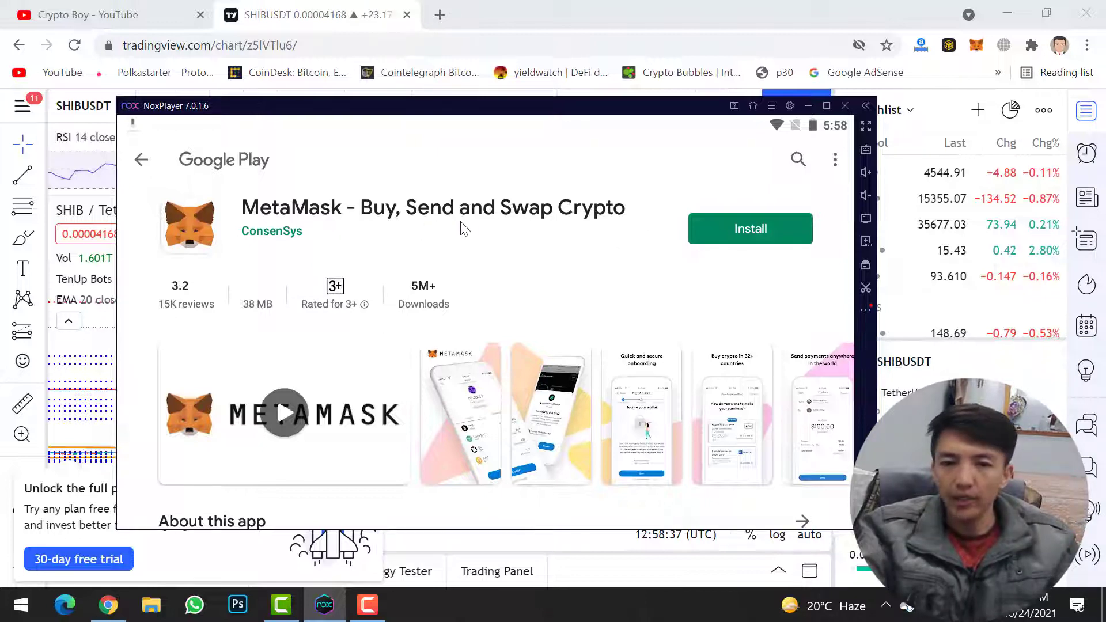
left_click(726, 231)
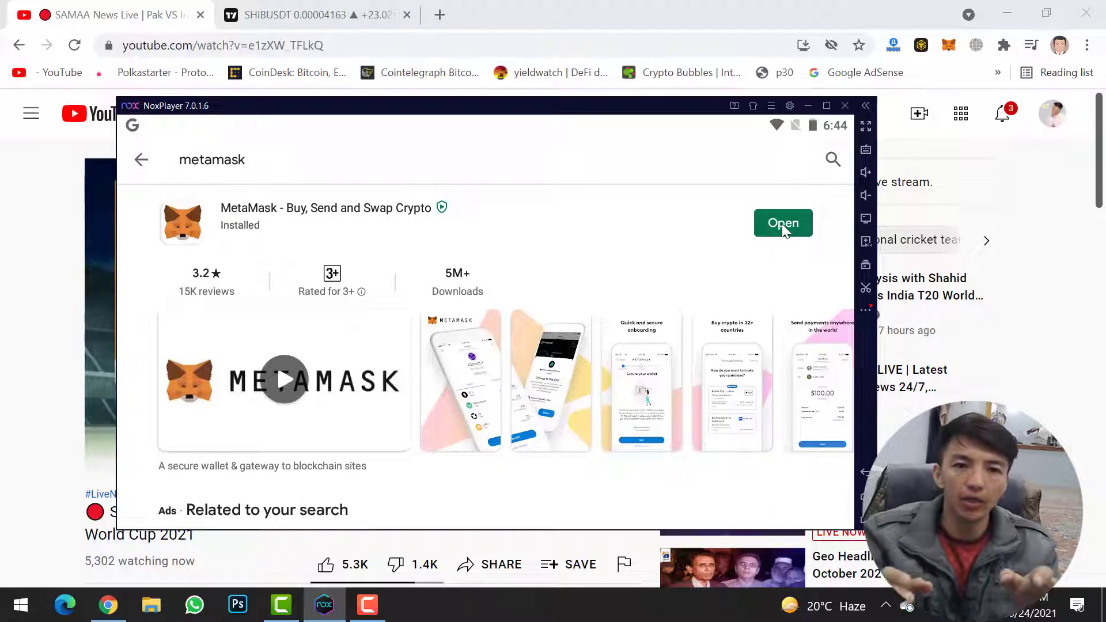
Open MetaMask from Google Play and minimize Chrome to reveal the NoxPlayer window
left_click(781, 223)
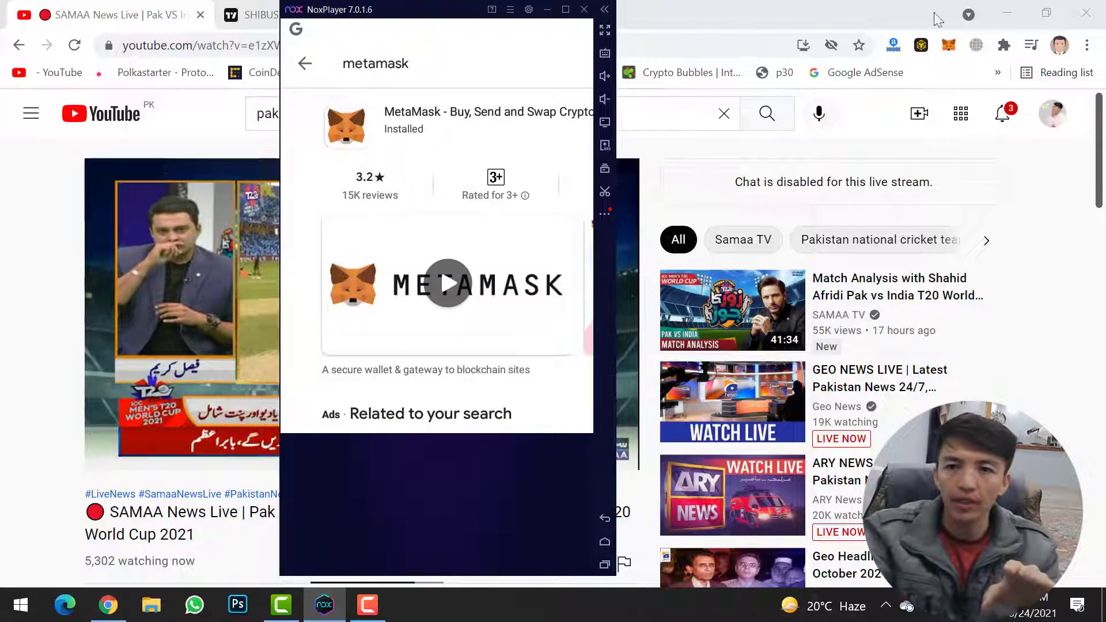
left_click(1026, 13)
left_click(1010, 15)
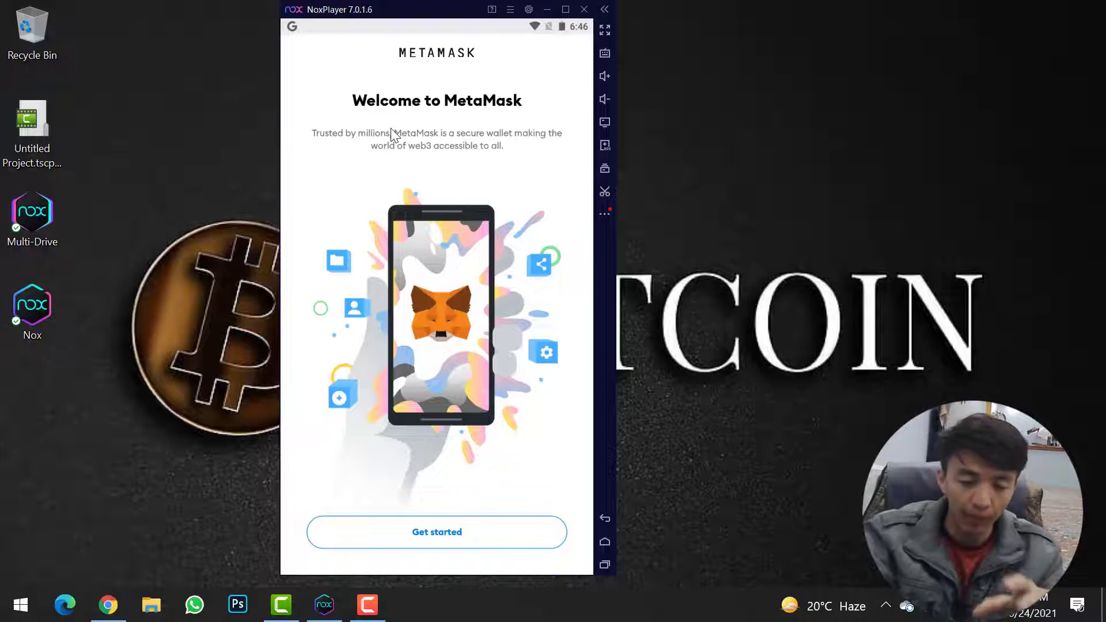
Tap Get started on MetaMask's Welcome screen
left_click(453, 537)
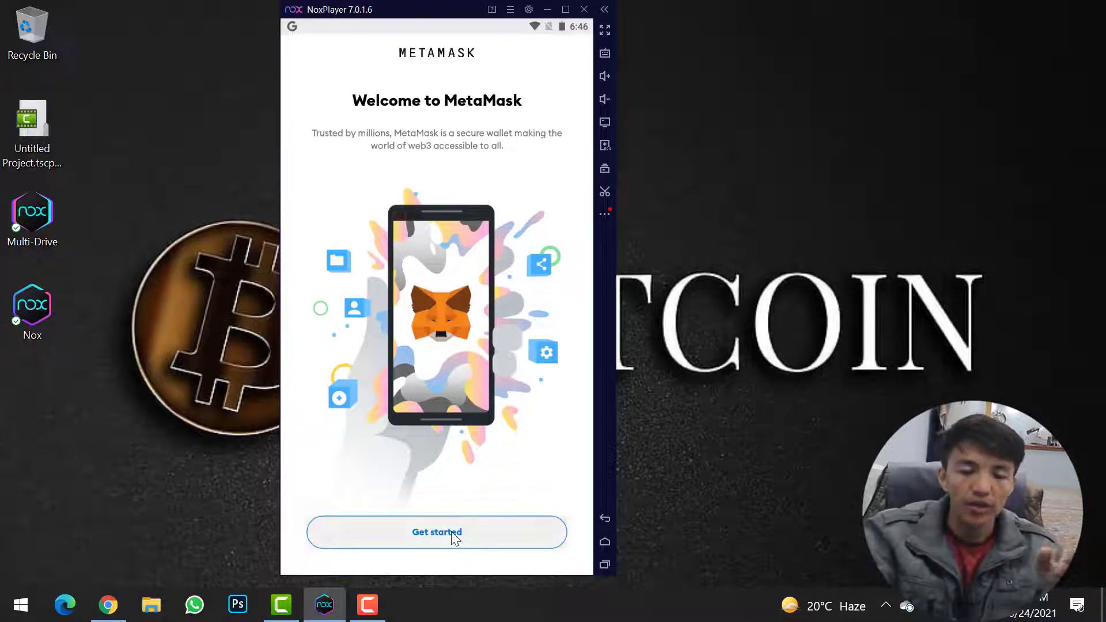